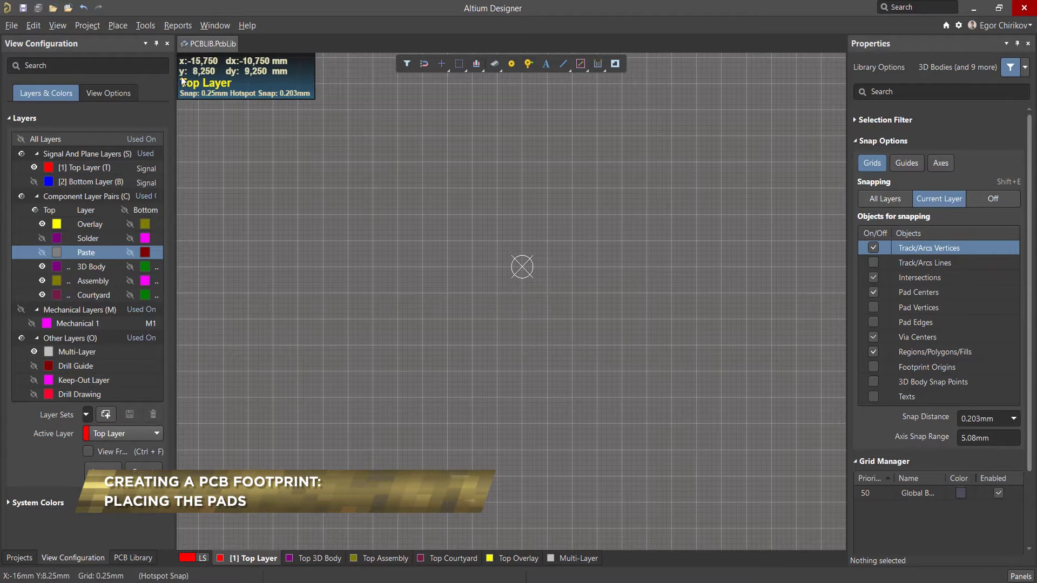
# Step: Place a single pad near the footprint origin, at about X -1 mm, Y 0.75 mm
pyautogui.click(123, 26)
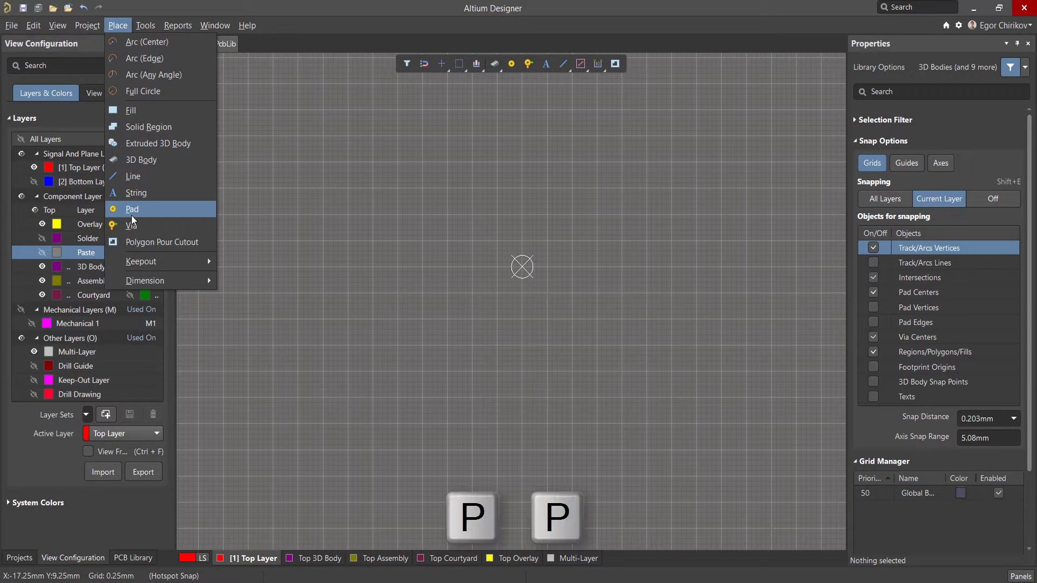
pyautogui.click(511, 65)
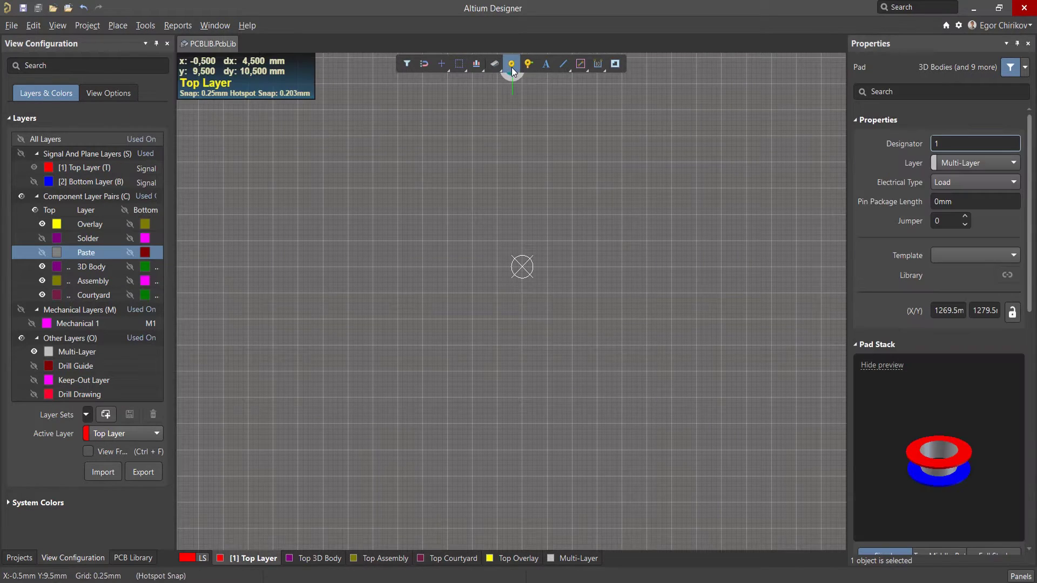
pyautogui.click(502, 251)
pyautogui.keyDown('ctrl'); pyautogui.scroll(5, 502, 252); pyautogui.keyUp('ctrl')
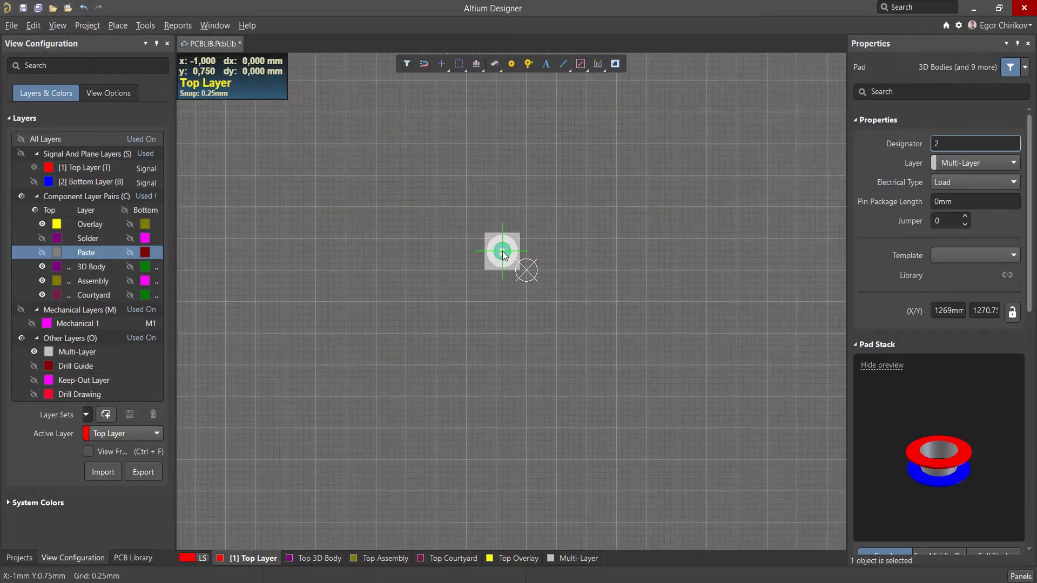
pyautogui.press('Escape')
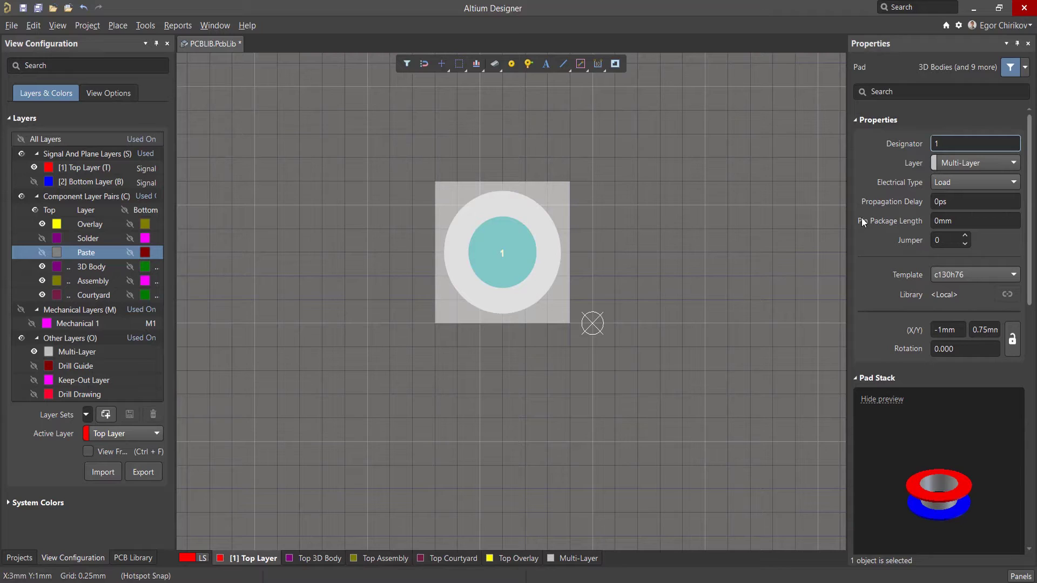
# Step: Keep designator 1 for the placed pad and assign it to the Top Layer
pyautogui.click(955, 143)
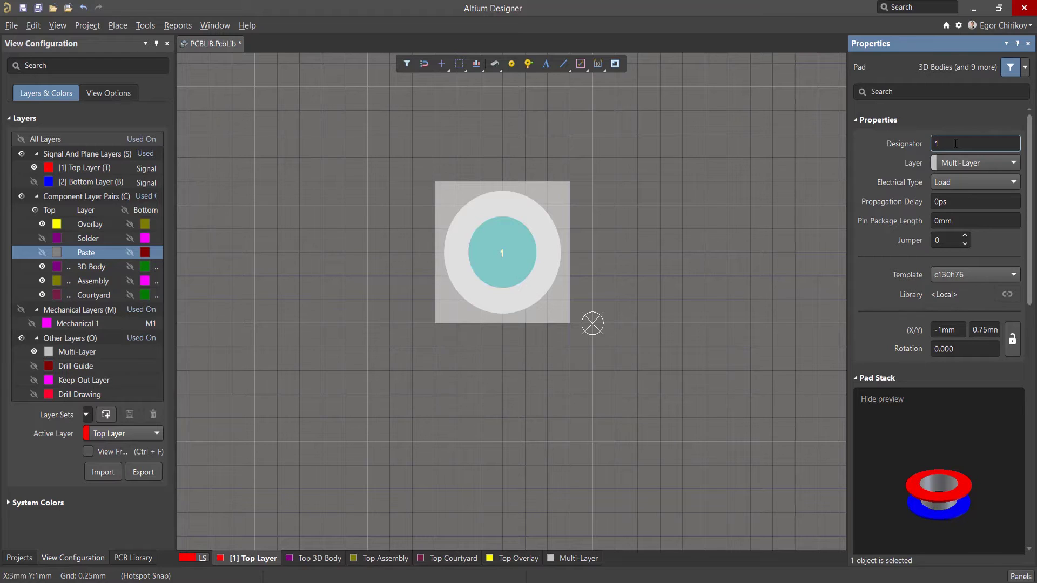
pyautogui.click(1014, 164)
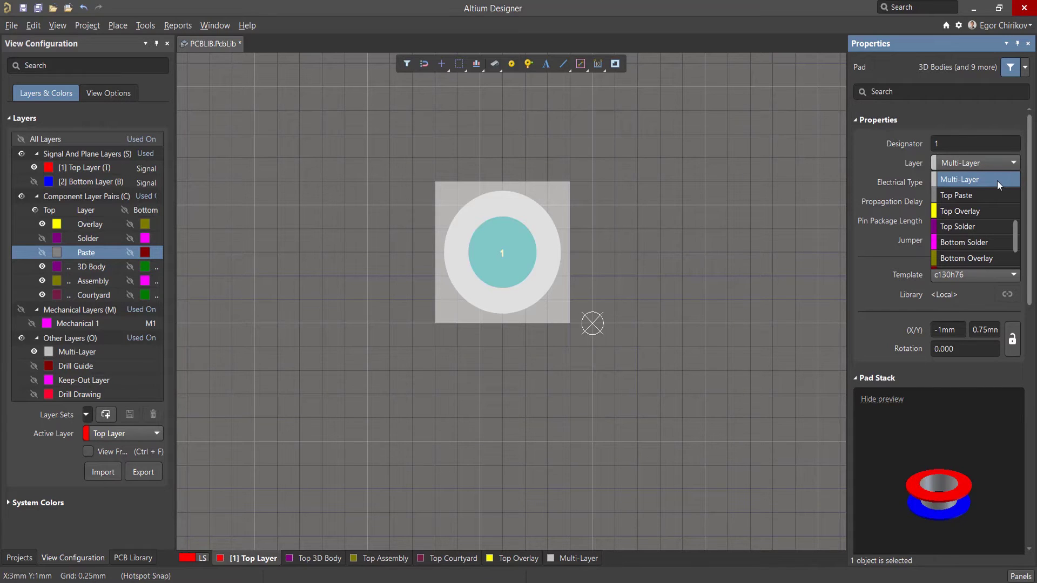
pyautogui.scroll(3, 997, 181)
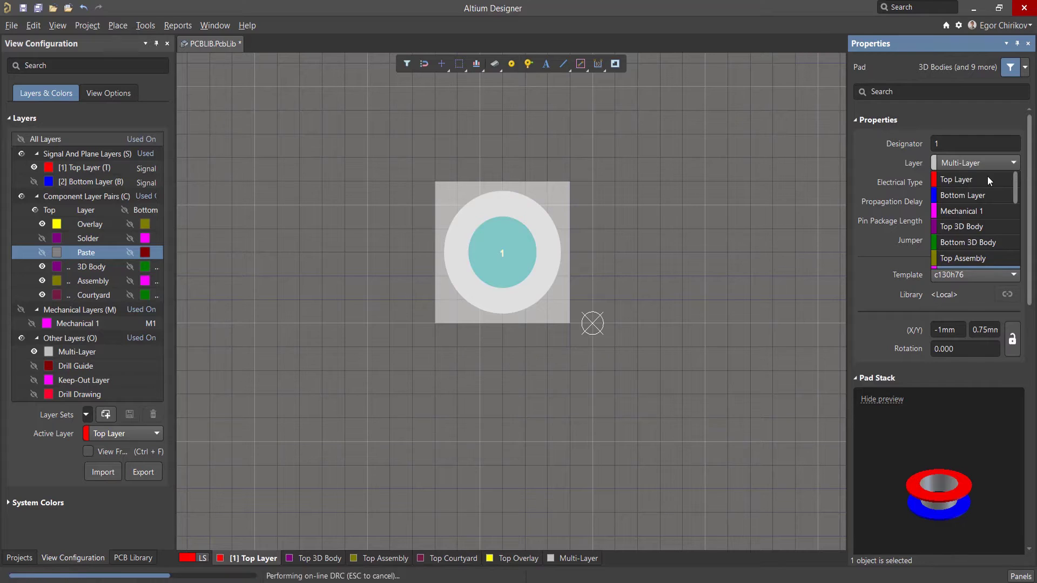
pyautogui.click(987, 178)
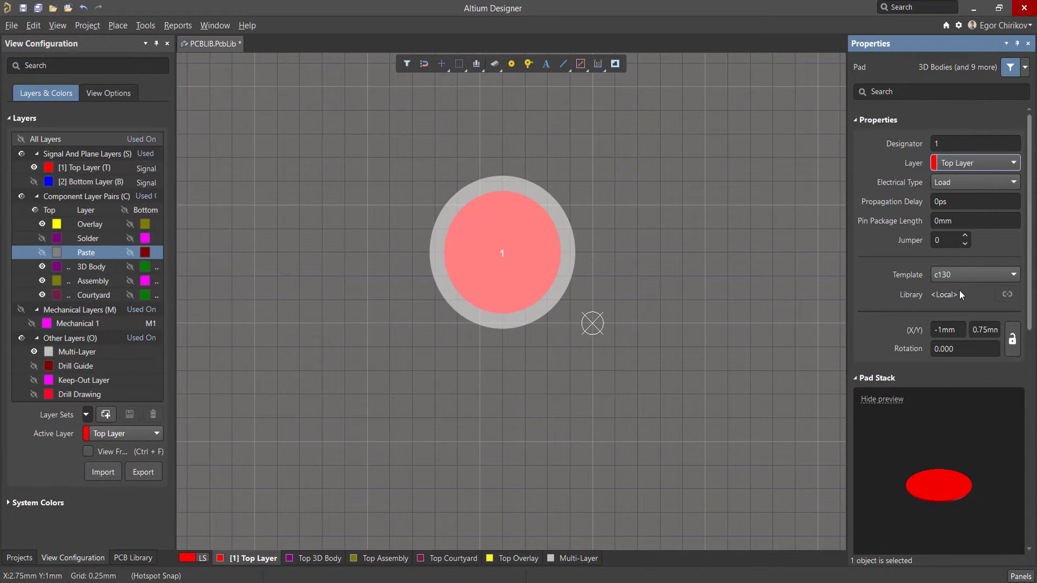
# Step: Make pad 1 rectangular with a size of 0.3 mm in X and 1.9 mm in Y
pyautogui.scroll(-5, 961, 294)
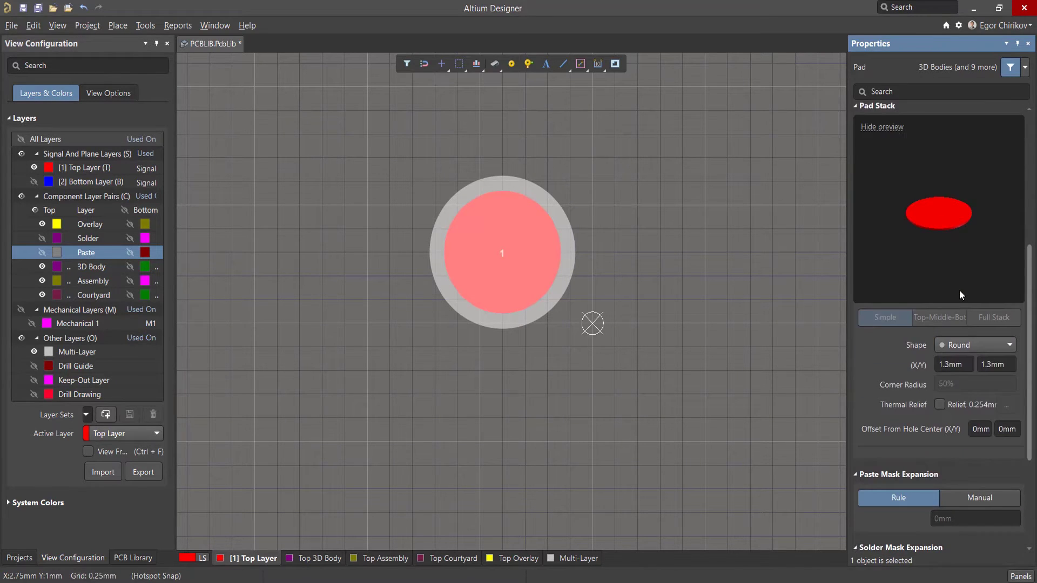
pyautogui.click(963, 346)
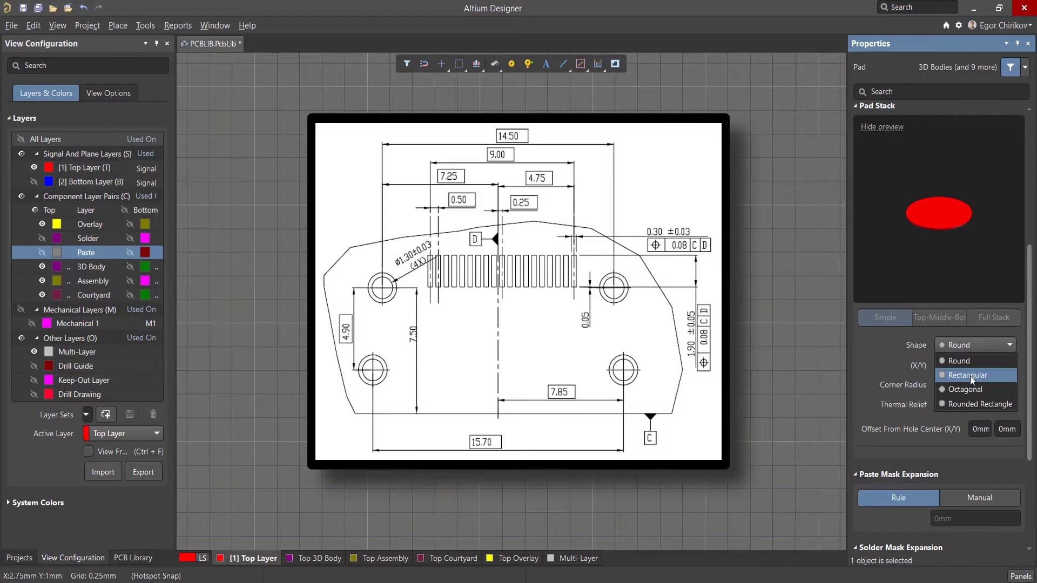
pyautogui.click(970, 377)
pyautogui.click(966, 364)
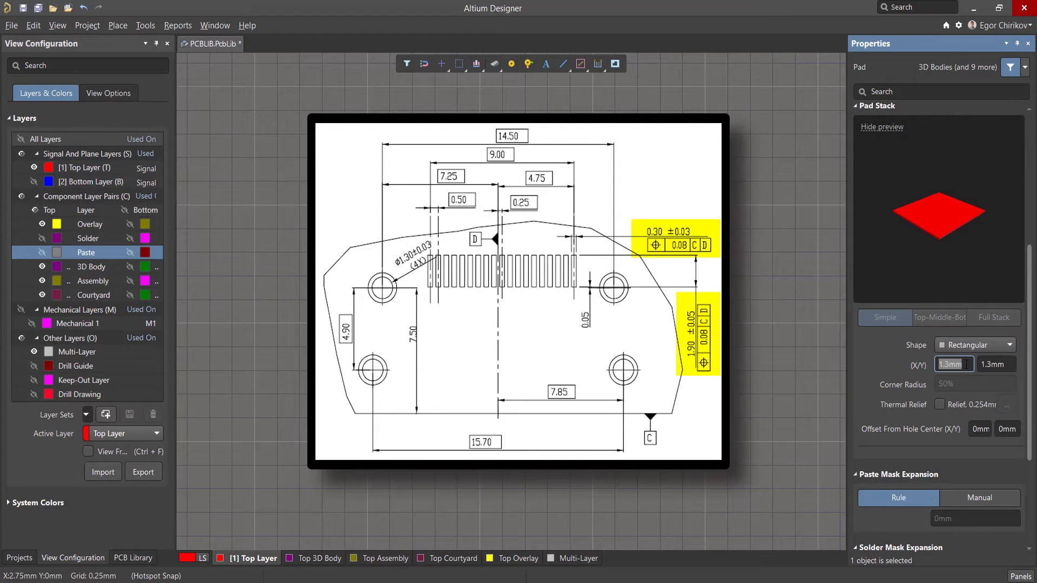
pyautogui.write('0.3')
pyautogui.press('Tab')
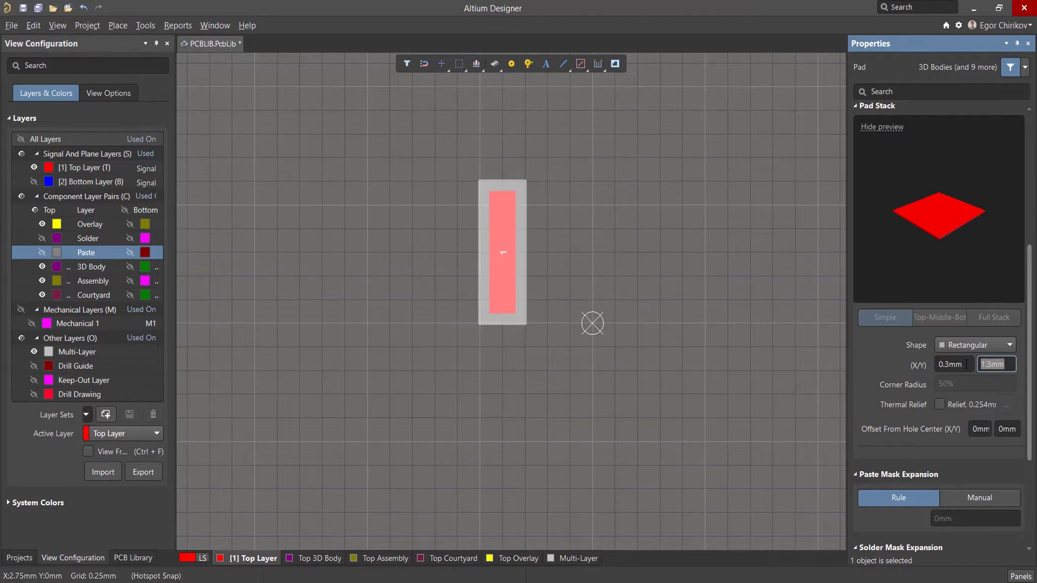
pyautogui.write('1.9')
pyautogui.press('Return')
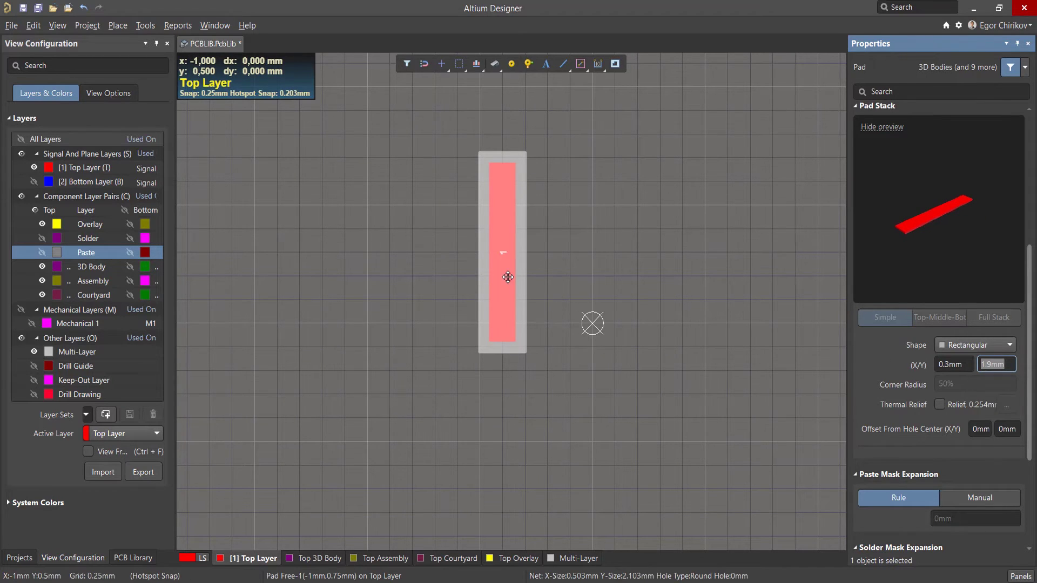
# Step: Cut pad 1 to the clipboard, using the pad's centre as the reference point
pyautogui.click(503, 254)
pyautogui.rightClick(503, 254)
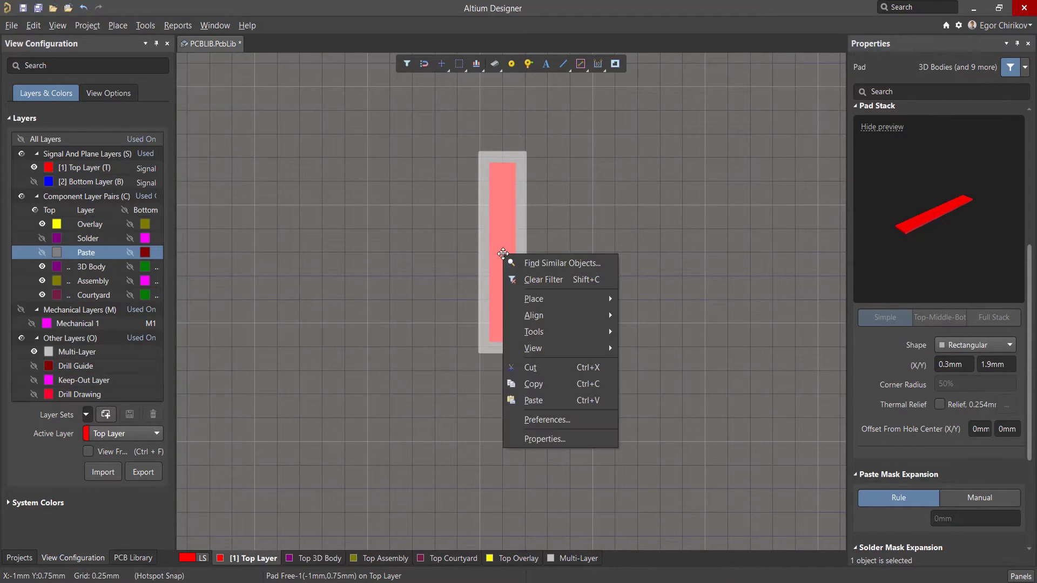
pyautogui.click(557, 367)
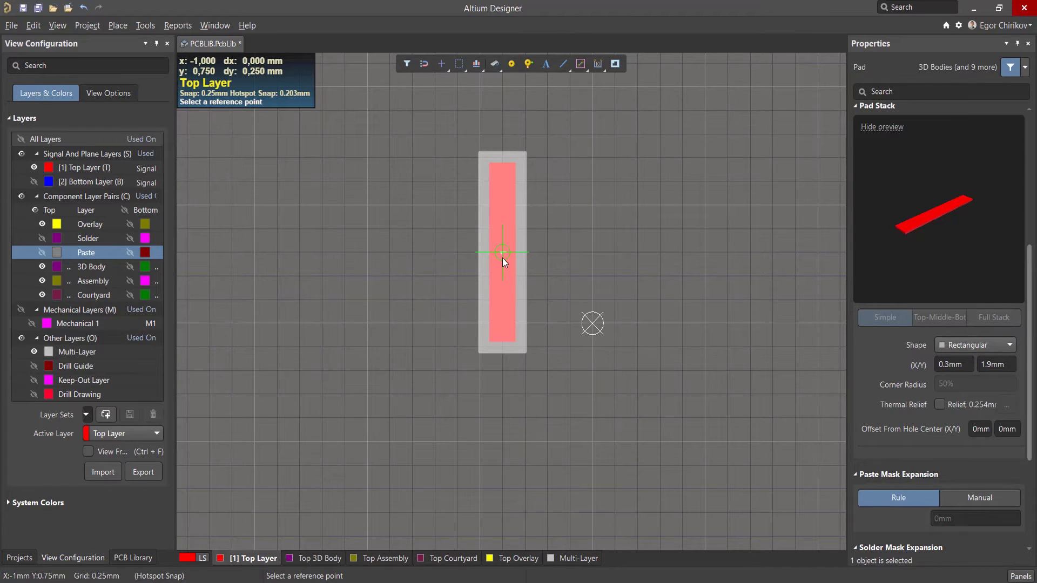
pyautogui.click(502, 257)
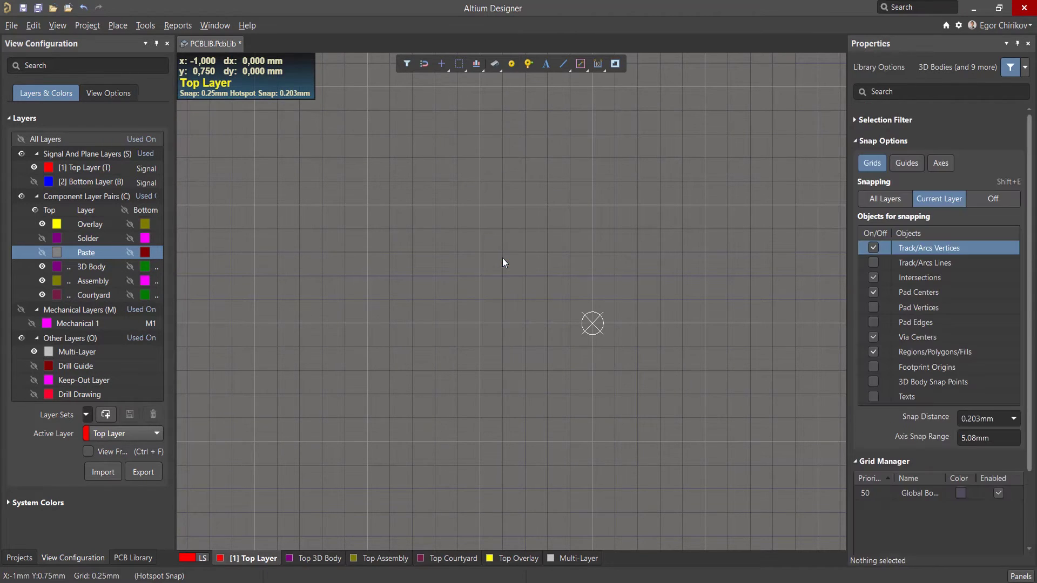
# Step: Paste the cut pad as a linear array of 19 items with text increment 1 and 0.5 mm X-spacing, starting at the origin
pyautogui.click(33, 26)
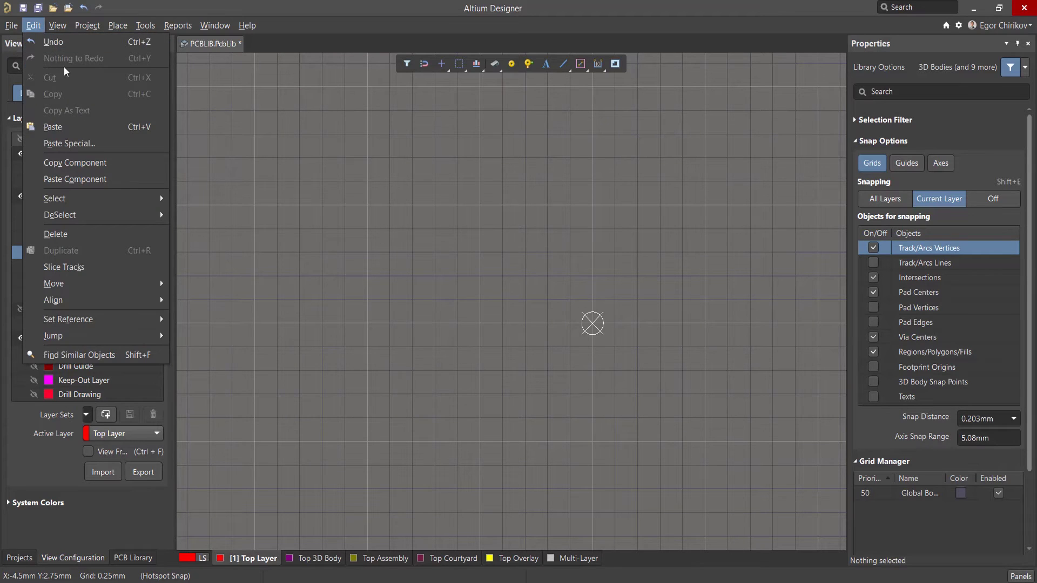
pyautogui.click(121, 144)
pyautogui.click(554, 357)
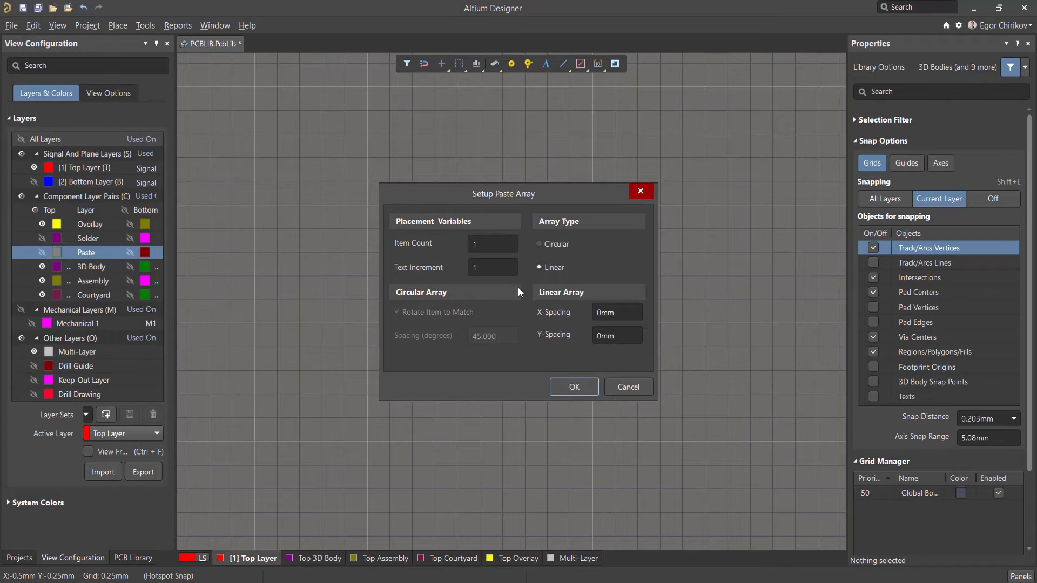
pyautogui.doubleClick(500, 247)
pyautogui.write('19')
pyautogui.doubleClick(498, 264)
pyautogui.doubleClick(630, 313)
pyautogui.write('0.5')
pyautogui.click(595, 386)
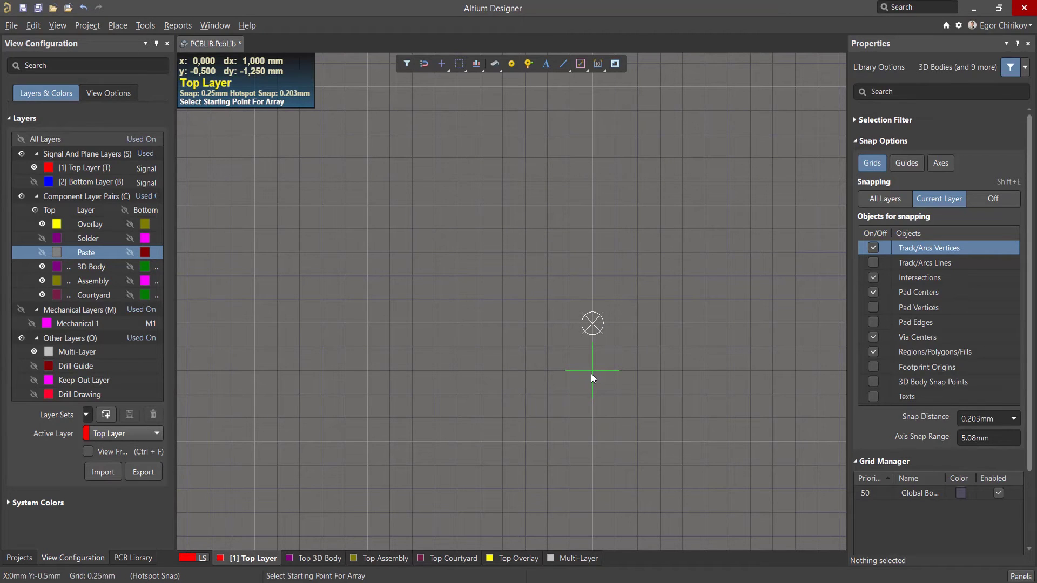
pyautogui.click(593, 324)
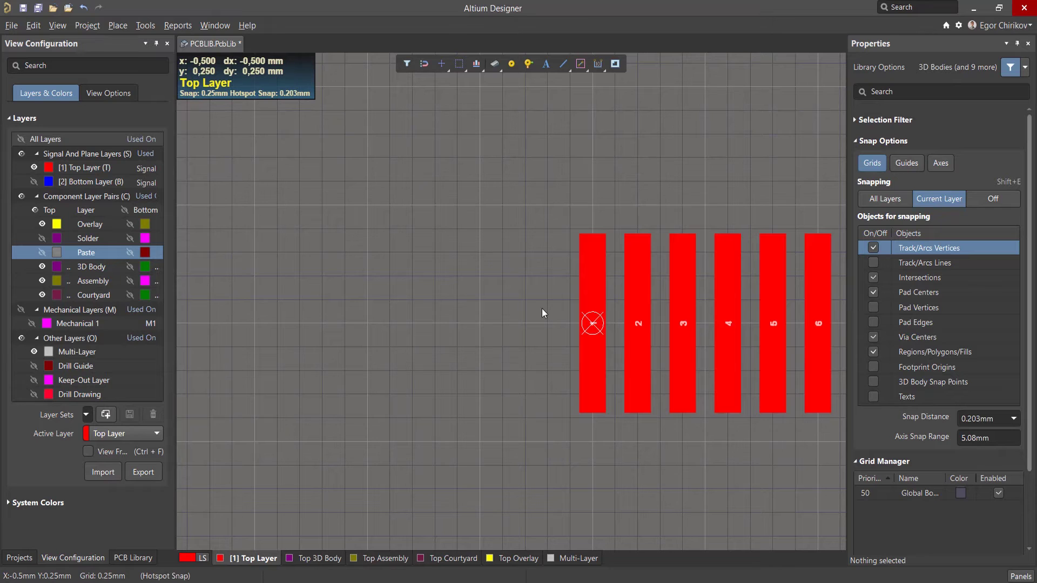
pyautogui.press('v')
pyautogui.press('f')
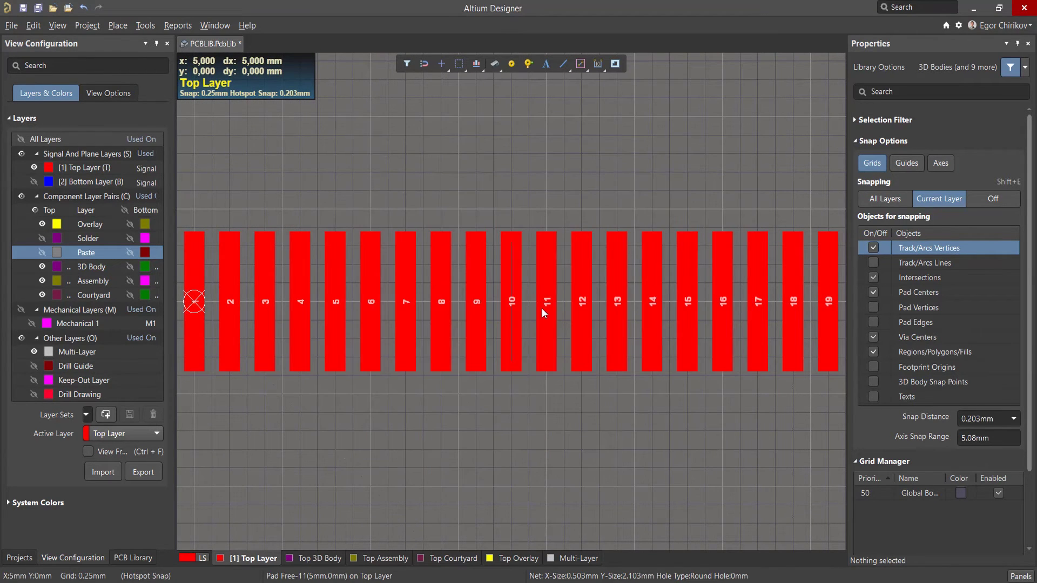
# Step: Set the footprint's reference location midway between pads 9 and 10, on the centreline of the pad row
pyautogui.click(36, 25)
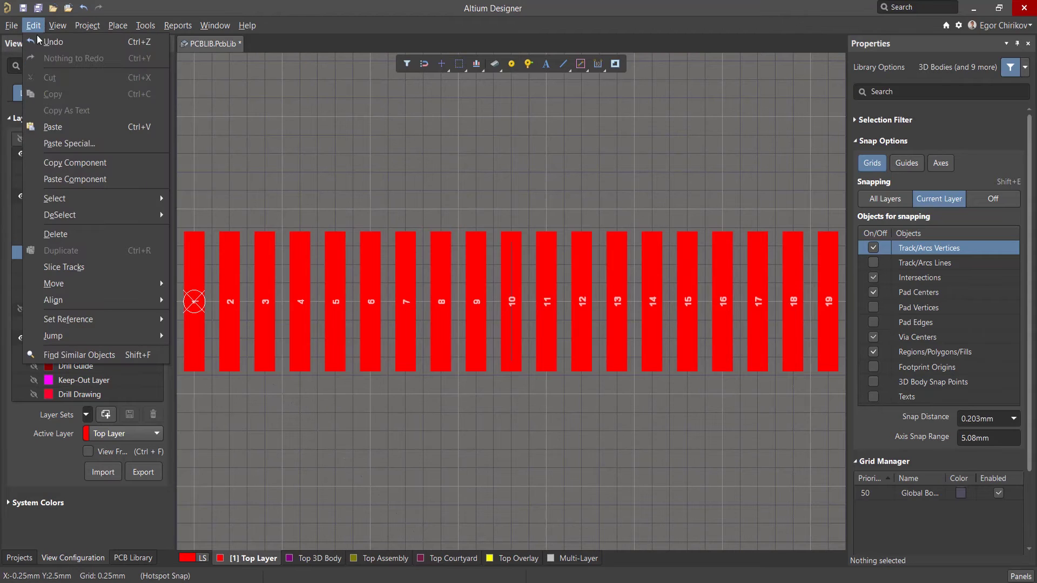
pyautogui.moveTo(132, 320)
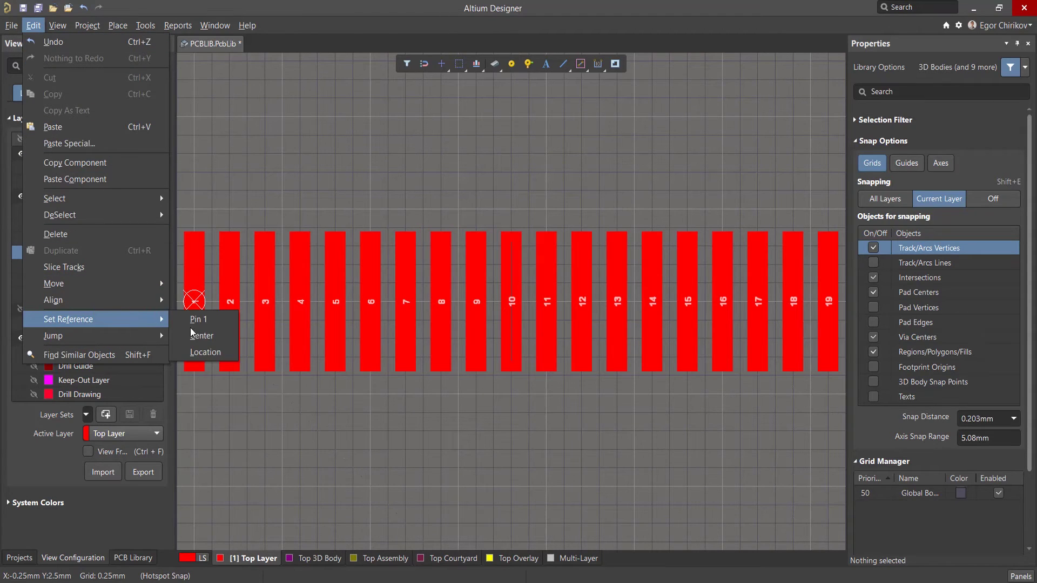
pyautogui.click(225, 353)
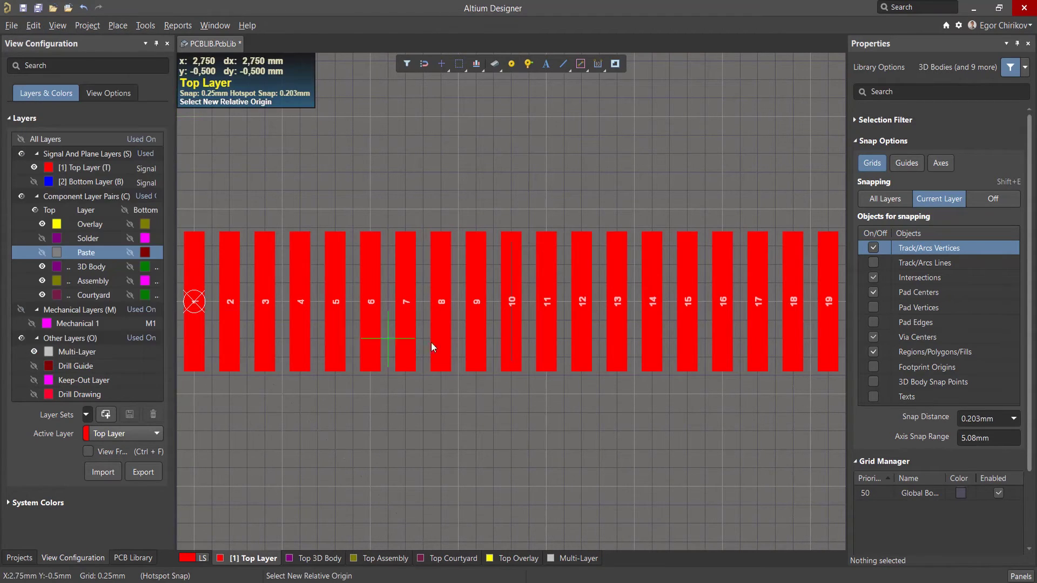
pyautogui.click(493, 303)
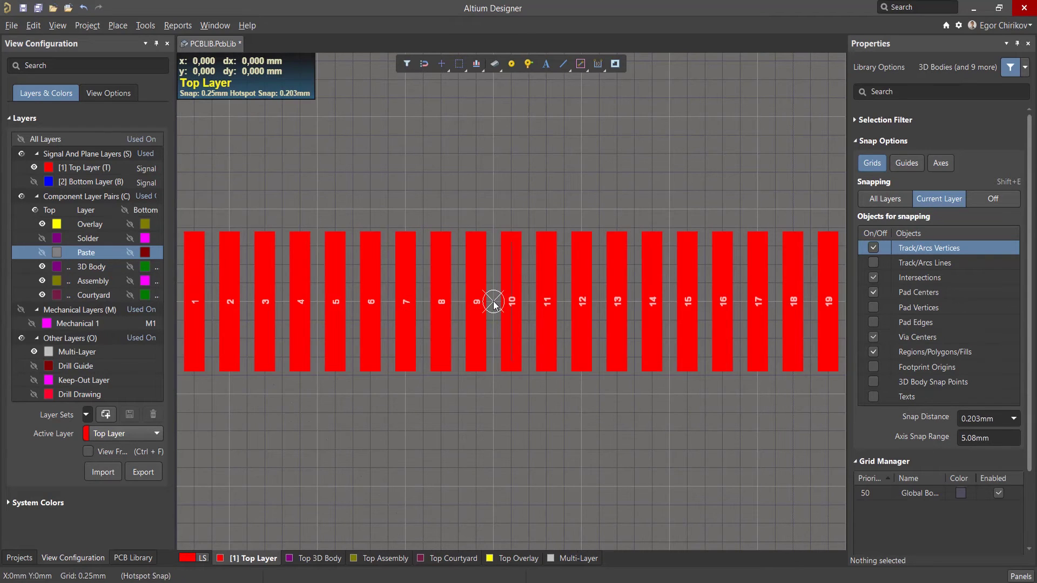
# Step: Add a Multi-Layer pad below the row at about X -2 mm, Y -2.5 mm, with designator MH
pyautogui.keyDown('ctrl'); pyautogui.scroll(-4, 492, 302); pyautogui.keyUp('ctrl')
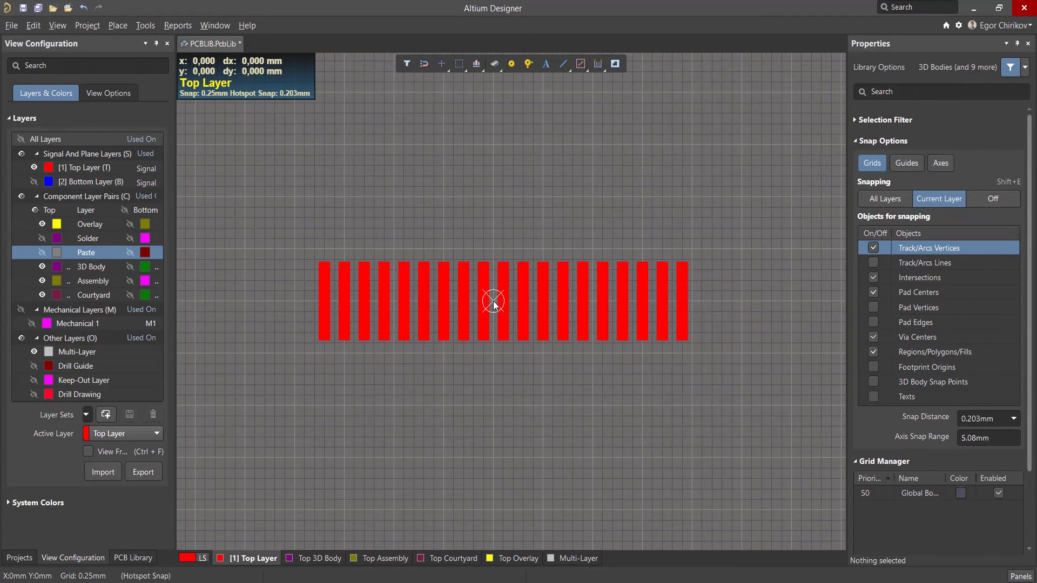
pyautogui.press('p')
pyautogui.press('p')
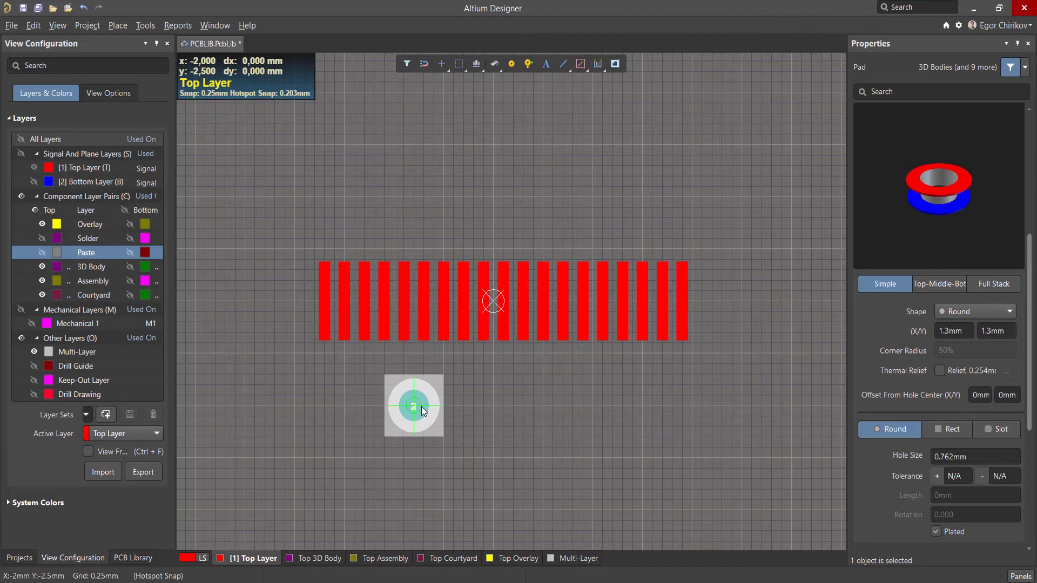
pyautogui.press('Tab')
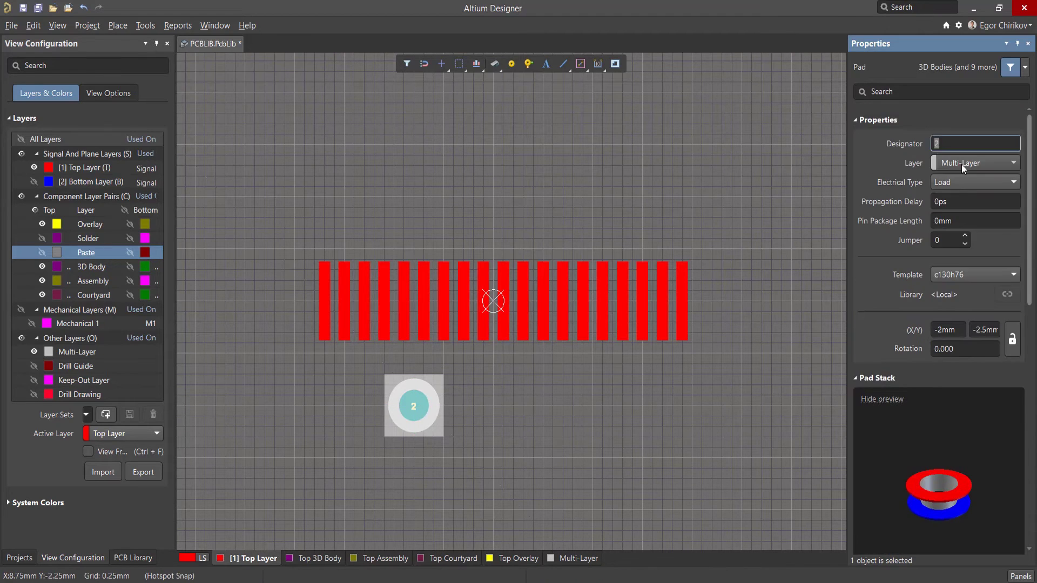
pyautogui.click(971, 163)
pyautogui.click(968, 183)
pyautogui.click(949, 143)
pyautogui.write('MH')
# Step: Set the MH pad's size to 1.6 mm by 1.6 mm and its hole size to 1.3 mm
pyautogui.scroll(-5, 948, 148)
pyautogui.click(954, 297)
pyautogui.write('1.6')
pyautogui.press('Tab')
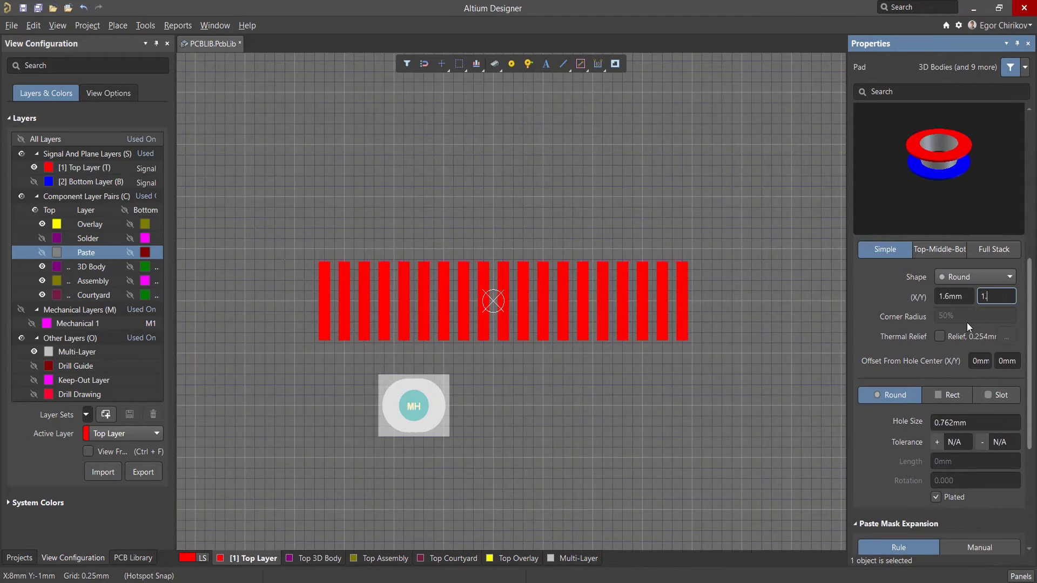
pyautogui.write('1.6')
pyautogui.click(986, 426)
pyautogui.write('1.3')
pyautogui.press('Return')
# Step: Position the MH pad at X -7.25 mm, Y -1 mm
pyautogui.scroll(5, 989, 413)
pyautogui.scroll(4, 988, 410)
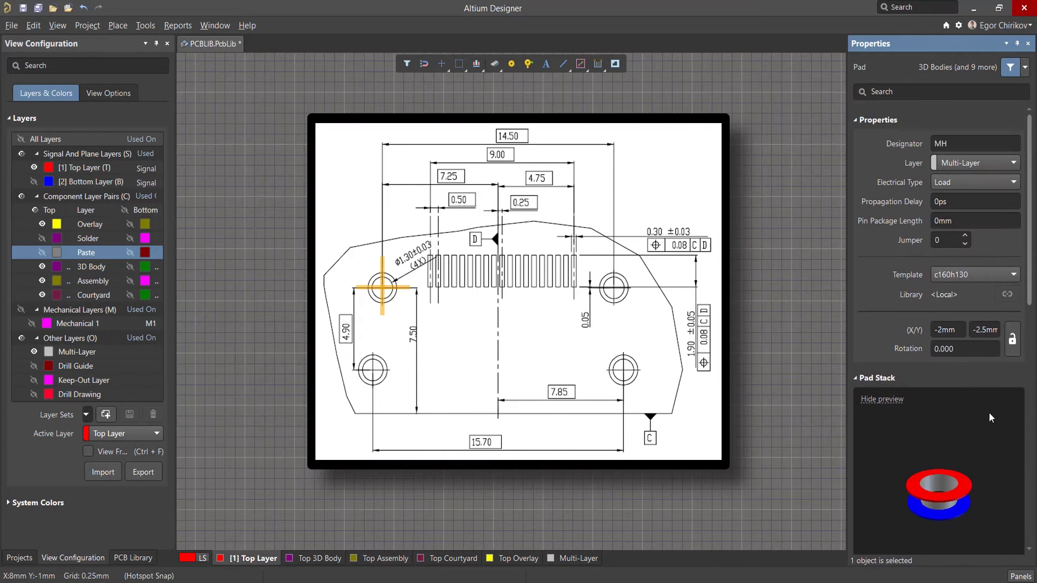
pyautogui.click(957, 331)
pyautogui.write('-7.25')
pyautogui.press('Tab')
pyautogui.write('-1')
pyautogui.press('Return')
pyautogui.click(797, 378)
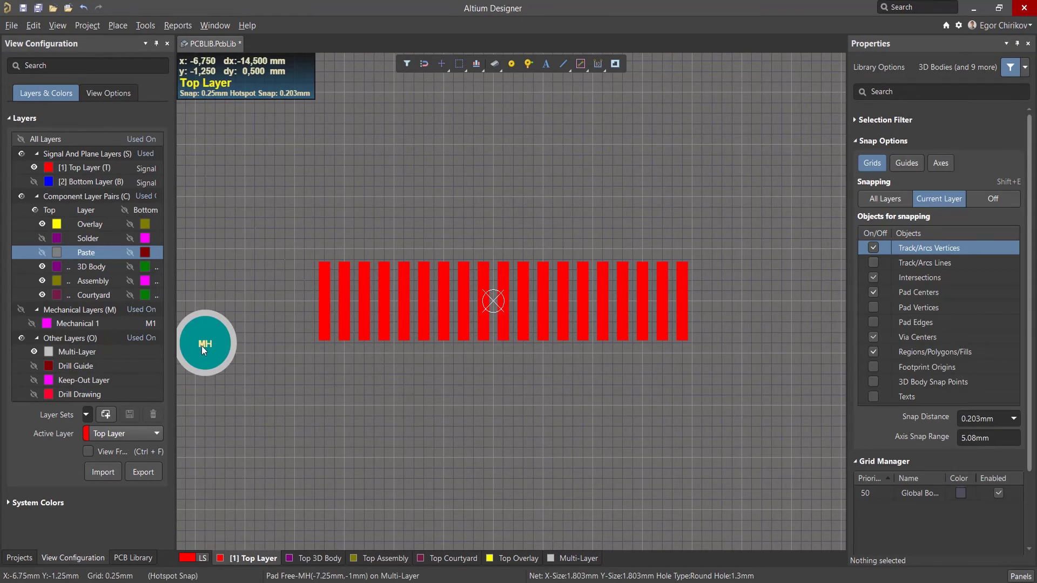
# Step: Copy the MH pad by its centre and paste a duplicate below it at about X -5.25 mm, Y -3.25 mm
pyautogui.click(208, 346)
pyautogui.hotkey('ctrl', 'c')
pyautogui.click(209, 346)
pyautogui.hotkey('ctrl', 'v')
pyautogui.click(287, 437)
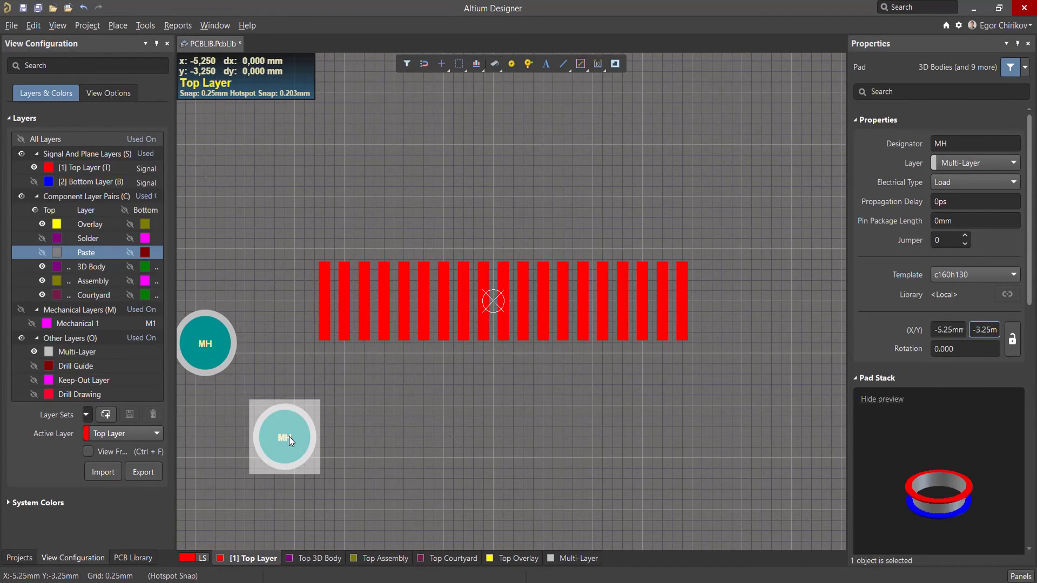
# Step: Position the duplicated MH pad at X -7.85 mm, Y -5.9 mm and deselect it
pyautogui.click(950, 330)
pyautogui.write('-7.85')
pyautogui.press('Tab')
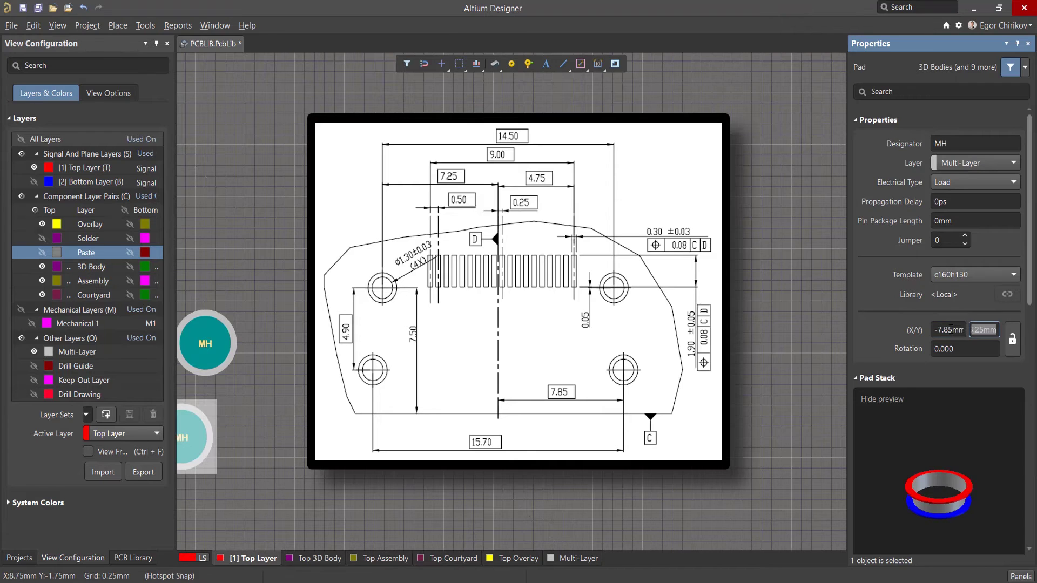
pyautogui.write('-5.9')
pyautogui.press('Return')
pyautogui.click(562, 392)
# Step: Select both MH pads and copy them using the footprint origin at X 0 mm, Y 0 mm as the reference point
pyautogui.hotkey('ctrl', 'pagedown')
pyautogui.keyDown('ctrl'); pyautogui.scroll(-4, 562, 392); pyautogui.keyUp('ctrl')
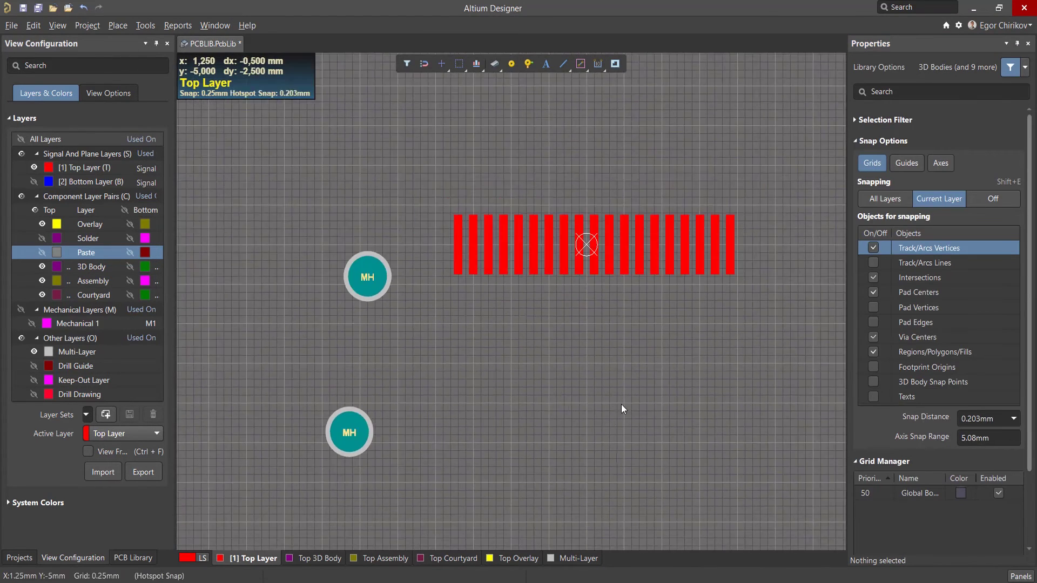
pyautogui.moveTo(622, 406); pyautogui.dragTo(581, 361, button='right')
pyautogui.moveTo(409, 438); pyautogui.dragTo(274, 199)
pyautogui.hotkey('ctrl', 'c')
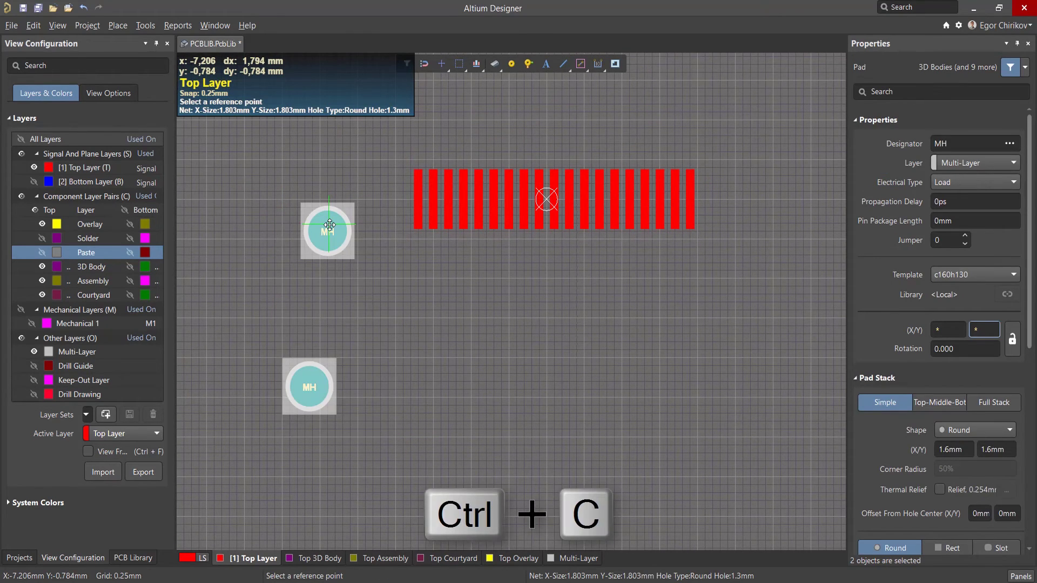
pyautogui.click(546, 198)
# Step: Paste the two MH pads mirrored horizontally at the footprint origin, opposite the originals, and deselect everything
pyautogui.hotkey('ctrl', 'v')
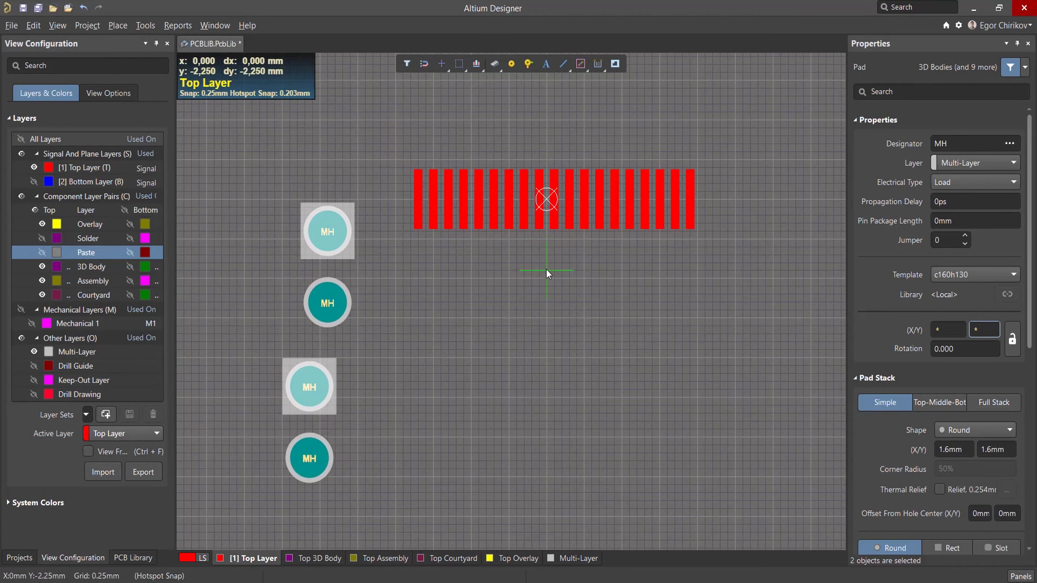
pyautogui.press('x')
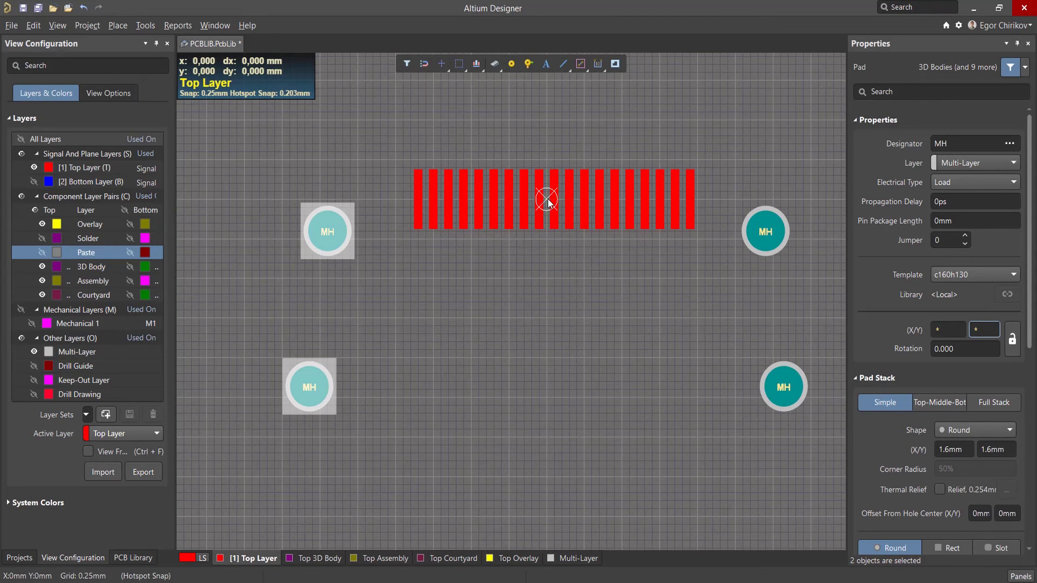
pyautogui.click(547, 199)
pyautogui.click(566, 279)
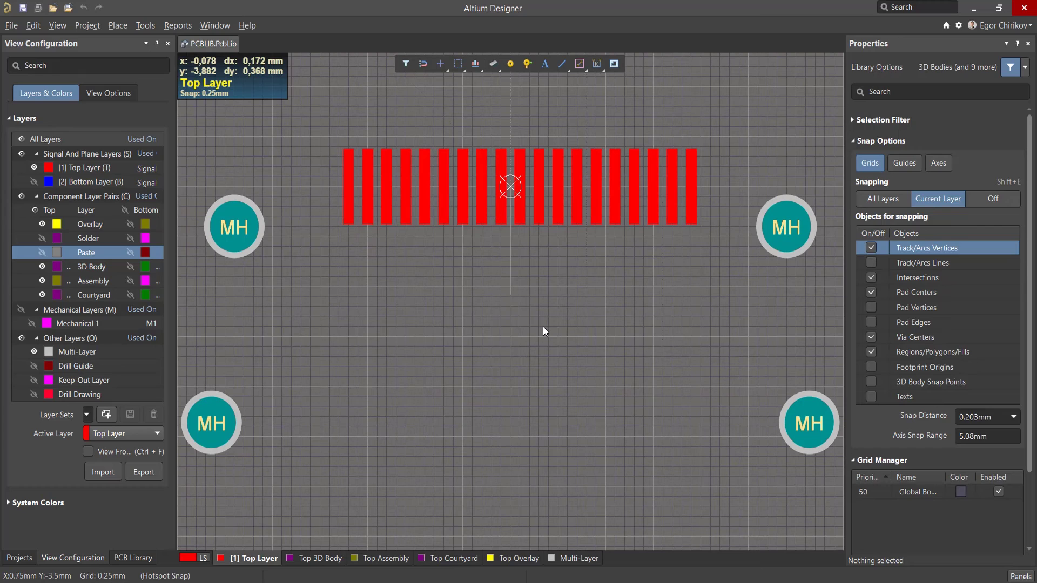
# Step: Set the lower-left mounting pad's designator to MH1 and the upper-left one's to MH2
pyautogui.click(215, 432)
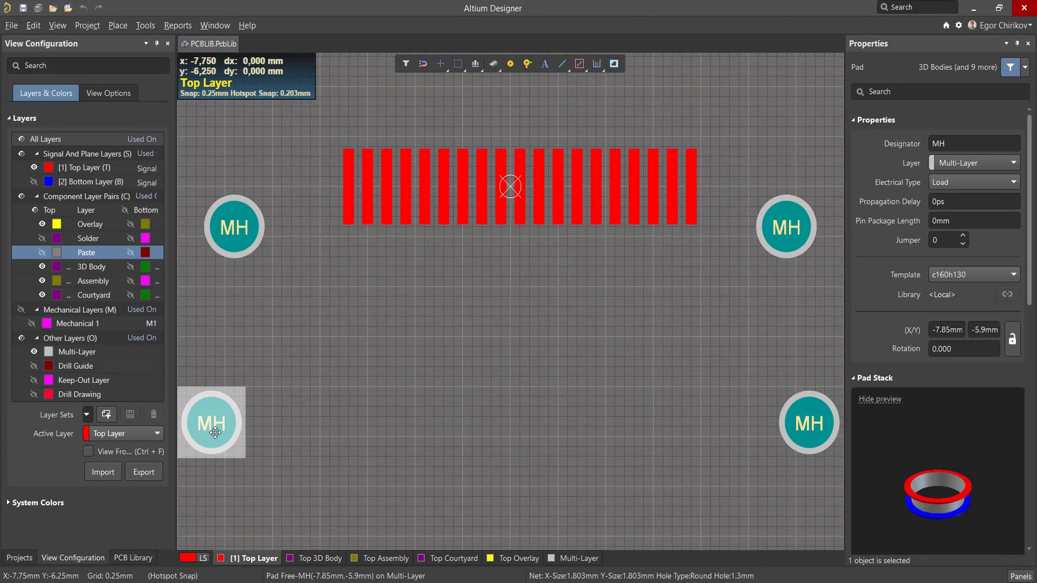
pyautogui.click(960, 144)
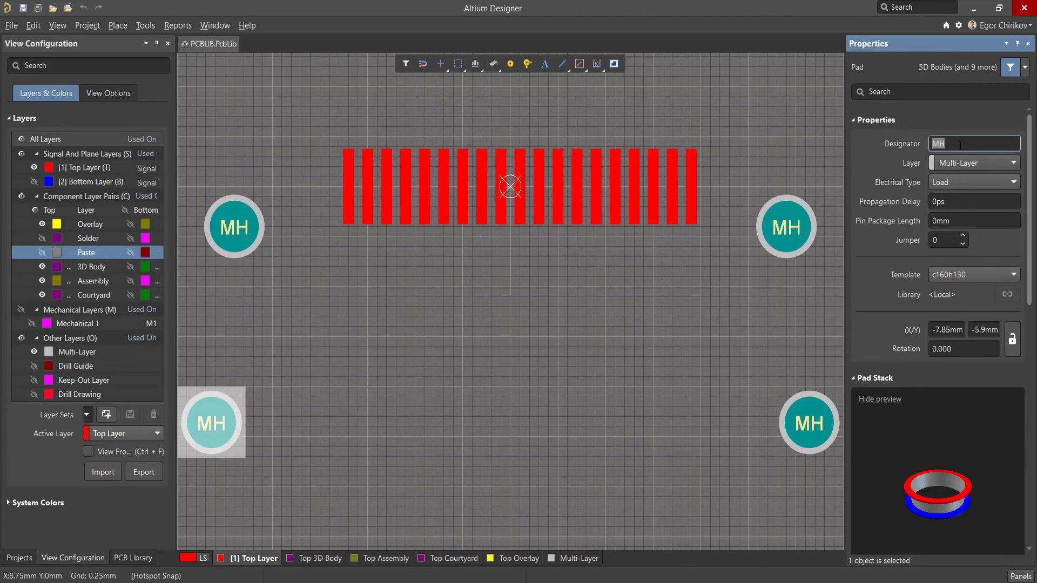
pyautogui.write('MH1')
pyautogui.click(234, 227)
pyautogui.click(960, 143)
pyautogui.write('2')
# Step: Set the upper-right mounting pad's designator to MH3 and the lower-right one's to MH4, then deselect the pad
pyautogui.click(786, 227)
pyautogui.click(967, 144)
pyautogui.write('3')
pyautogui.click(809, 422)
pyautogui.click(960, 143)
pyautogui.write('4')
pyautogui.click(662, 316)
pyautogui.hotkey('ctrl', 's')
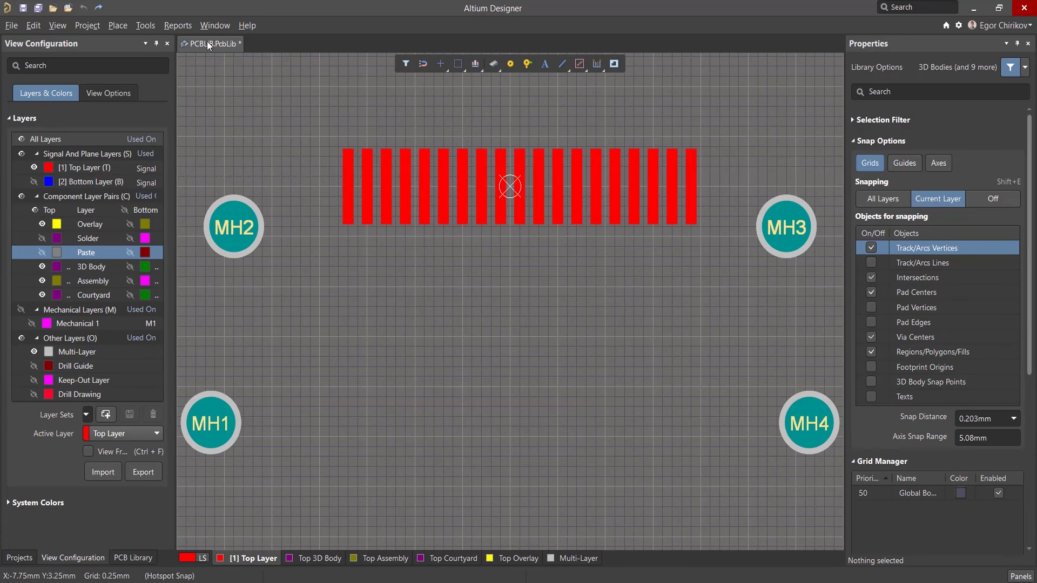
# Step: Measure the centre distances between mounting pads MH1 and MH4, MH1 and MH2, and MH2 and MH3
pyautogui.click(189, 30)
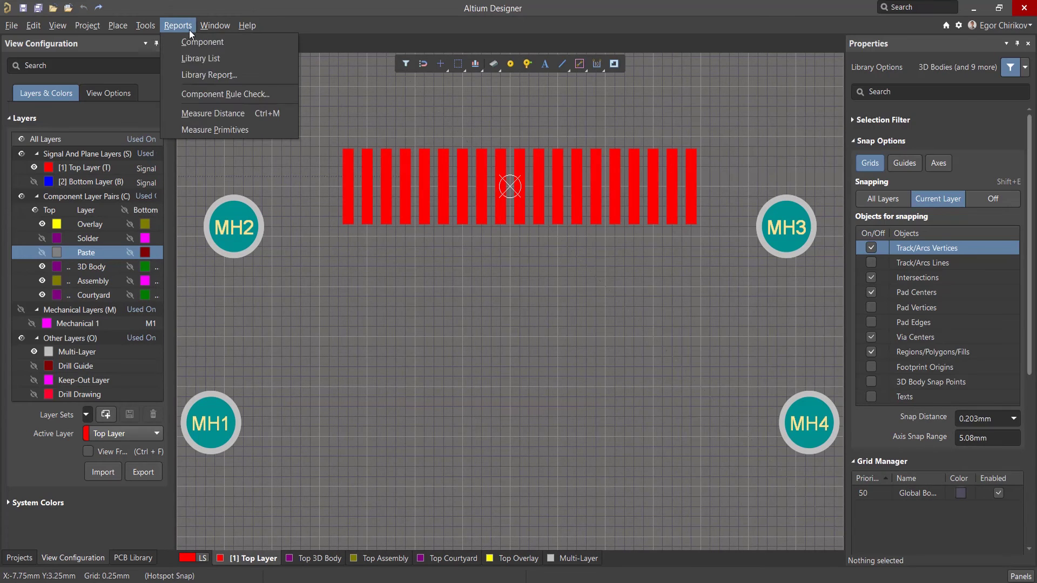
pyautogui.click(288, 112)
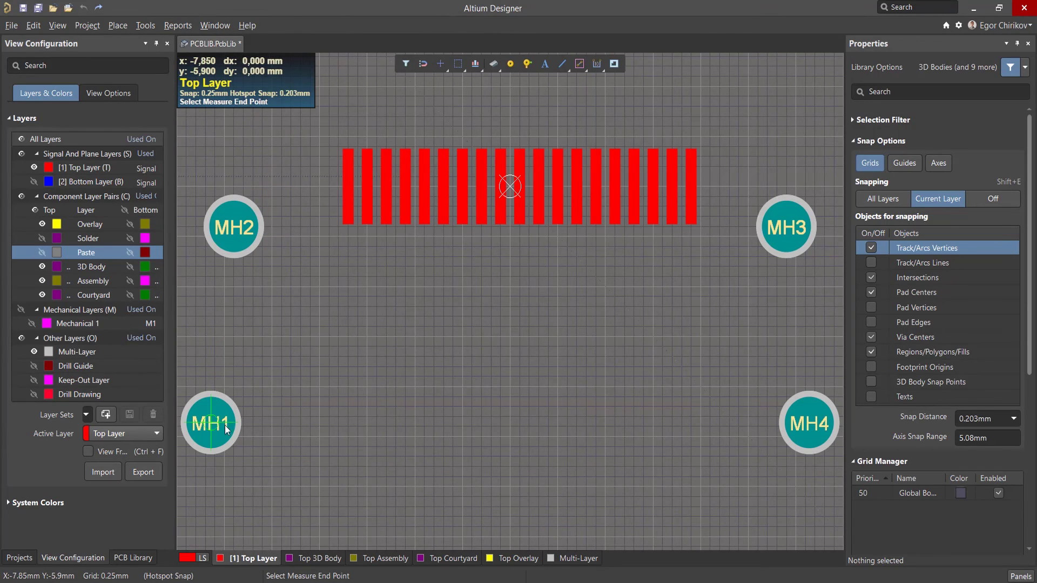
pyautogui.click(211, 423)
pyautogui.click(809, 423)
pyautogui.click(606, 348)
pyautogui.click(211, 423)
pyautogui.click(234, 227)
# Step: Measure the pad pitch at the row's right end, the row's overall span and MH2's distance from the footprint origin against the drawing
pyautogui.click(233, 227)
pyautogui.click(786, 227)
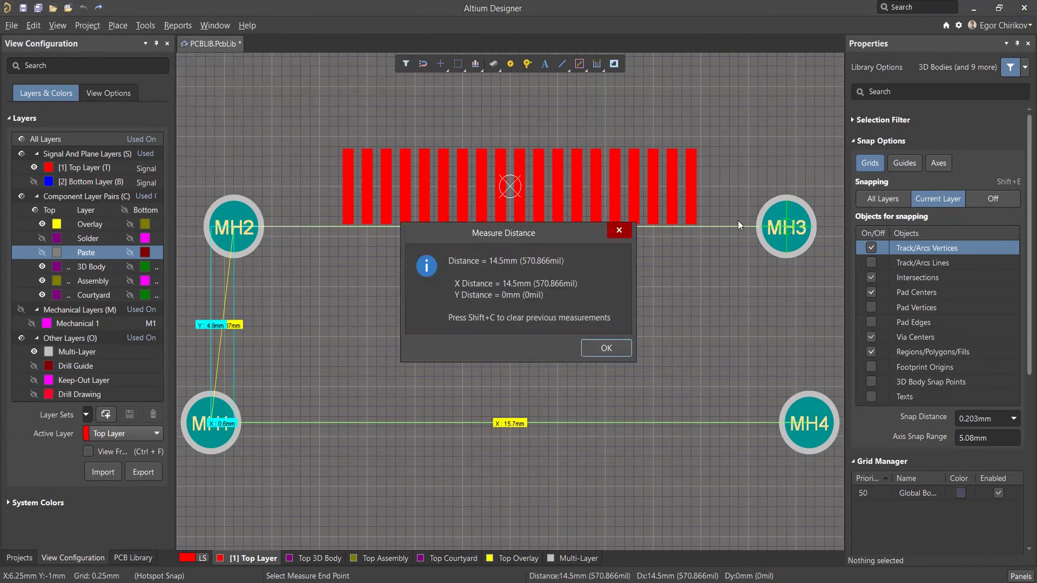
pyautogui.click(690, 186)
pyautogui.click(671, 187)
pyautogui.click(234, 227)
pyautogui.click(691, 187)
pyautogui.rightClick(653, 229)
pyautogui.keyDown('ctrl'); pyautogui.scroll(1, 414, 255); pyautogui.keyUp('ctrl')
pyautogui.moveTo(414, 255); pyautogui.dragTo(472, 254, button='right')
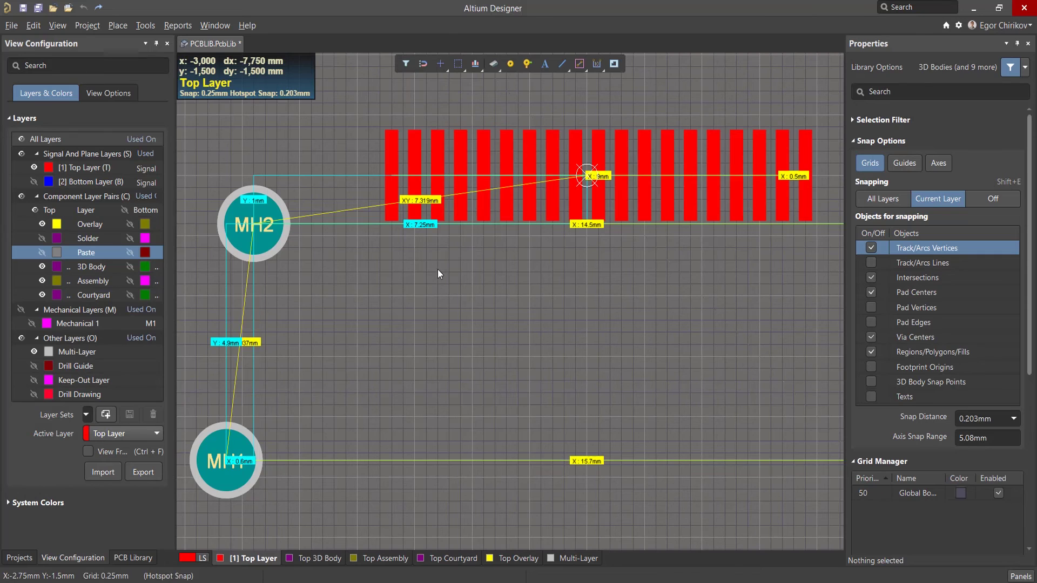
pyautogui.click(413, 288)
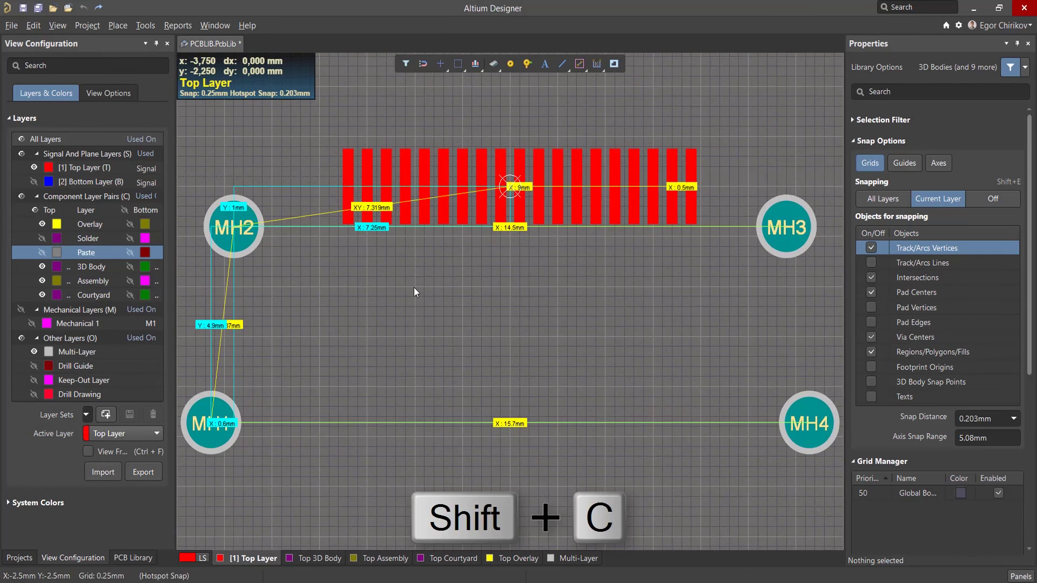